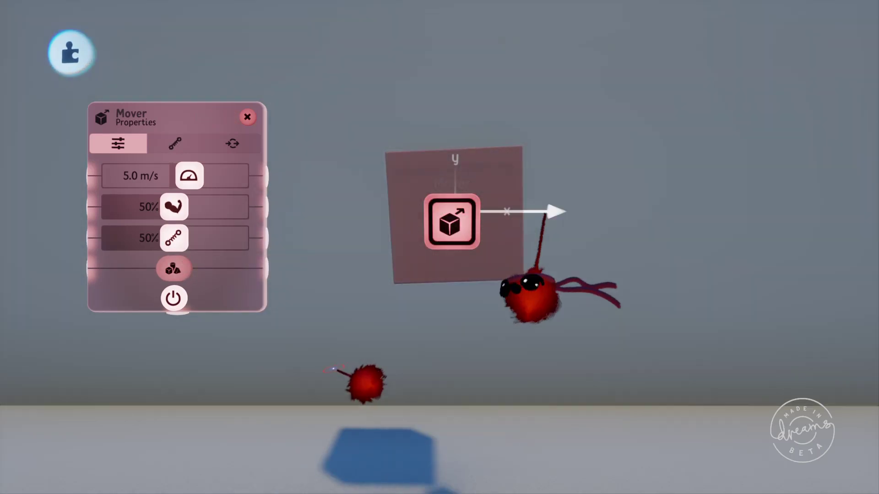
- Point the Mover's direction straight up along y, then back along +x
drag(551, 215, 447, 110)
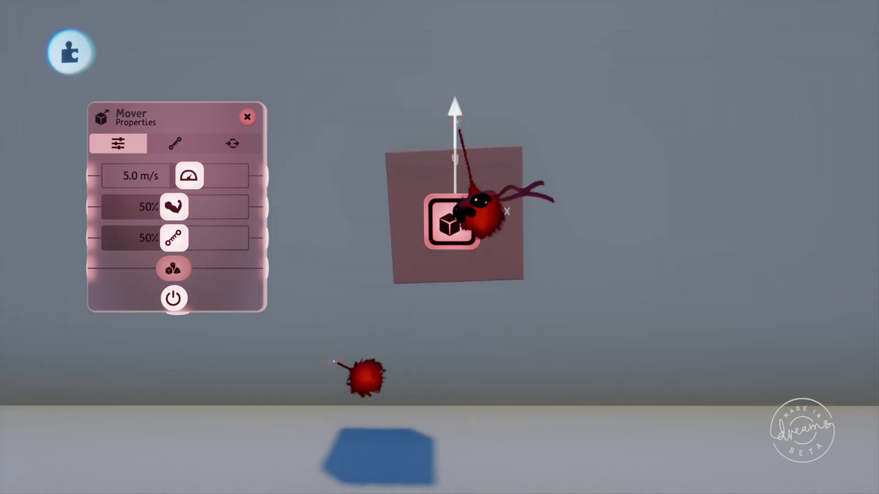
drag(456, 113, 560, 219)
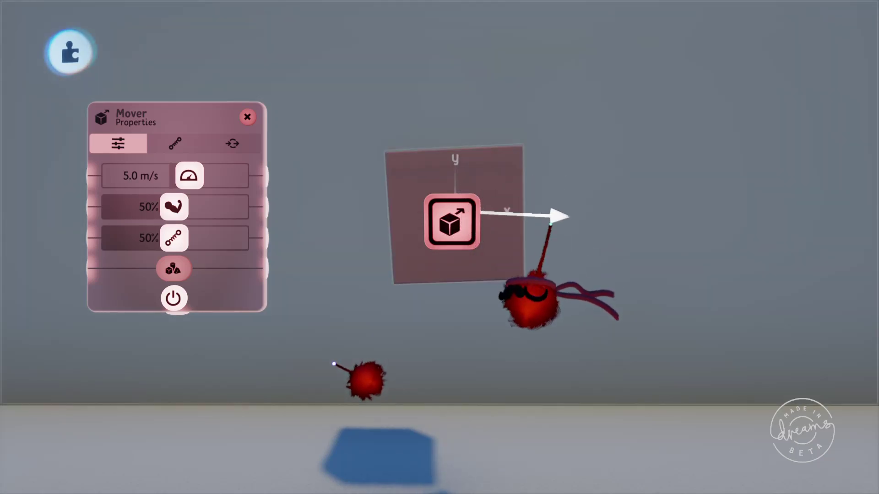
key(square)
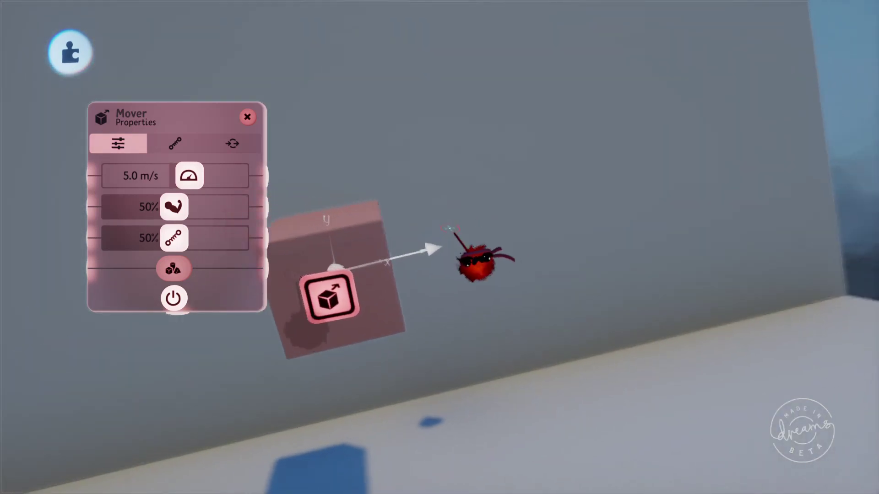
- Angle the Mover's direction arrow upward, away from the x axis
drag(467, 260, 367, 164)
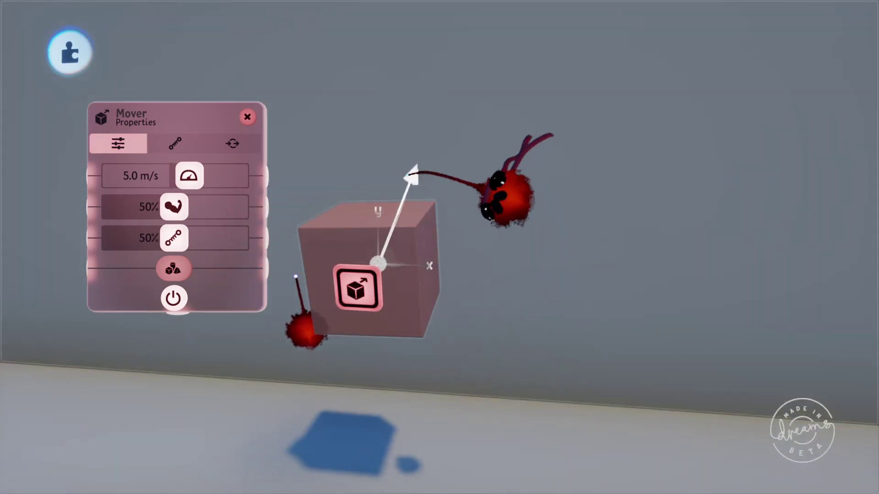